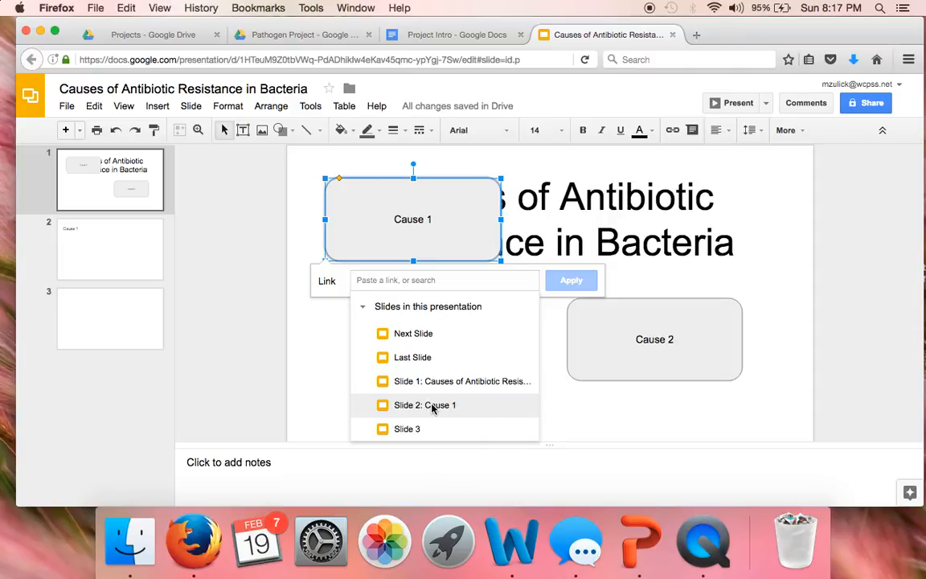
Link the Cause 1 box to Slide 2: Cause 1 and move the box below the title, level with the Cause 2 box
{"action": "left_click", "coordinate": [452, 405]}
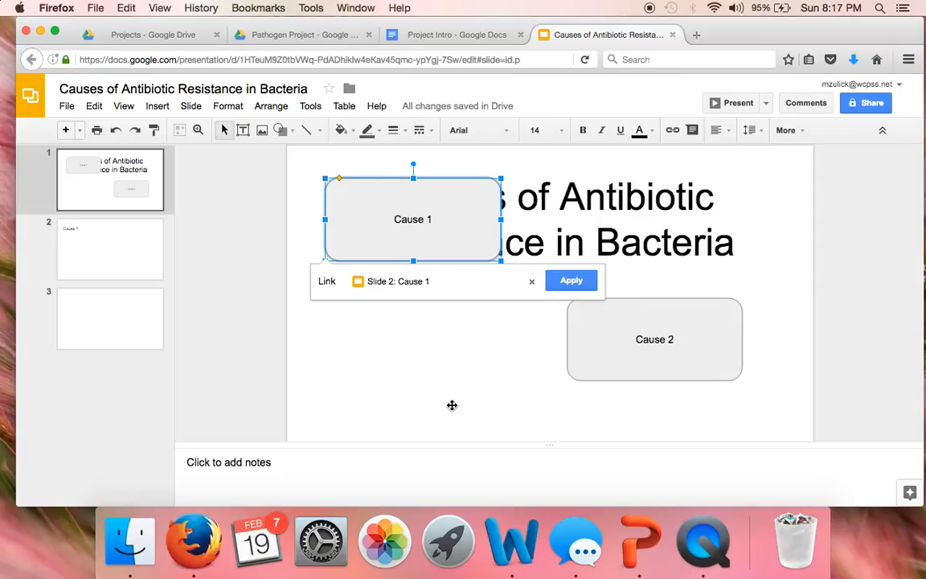
{"action": "left_click", "coordinate": [573, 288]}
{"action": "left_click_drag", "start_coordinate": [500, 236], "coordinate": [521, 355]}
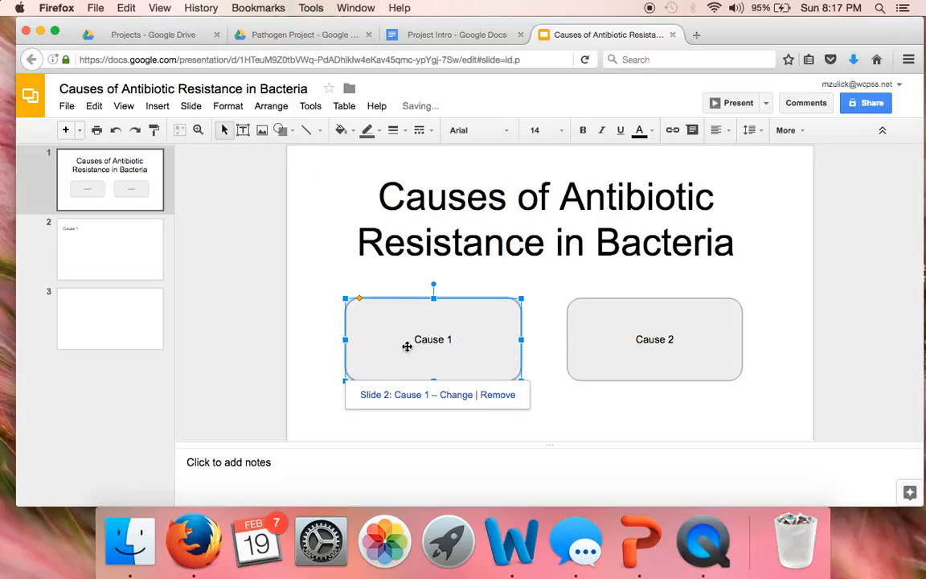
{"action": "left_click", "coordinate": [284, 323]}
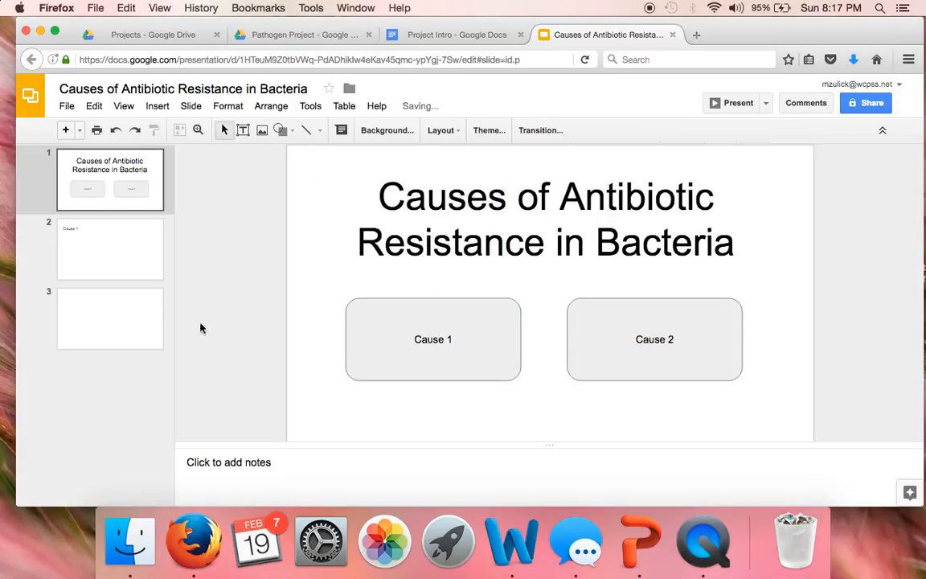
Present the slideshow, test the Cause 1 box's link, and close the presentation
{"action": "left_click", "coordinate": [740, 103]}
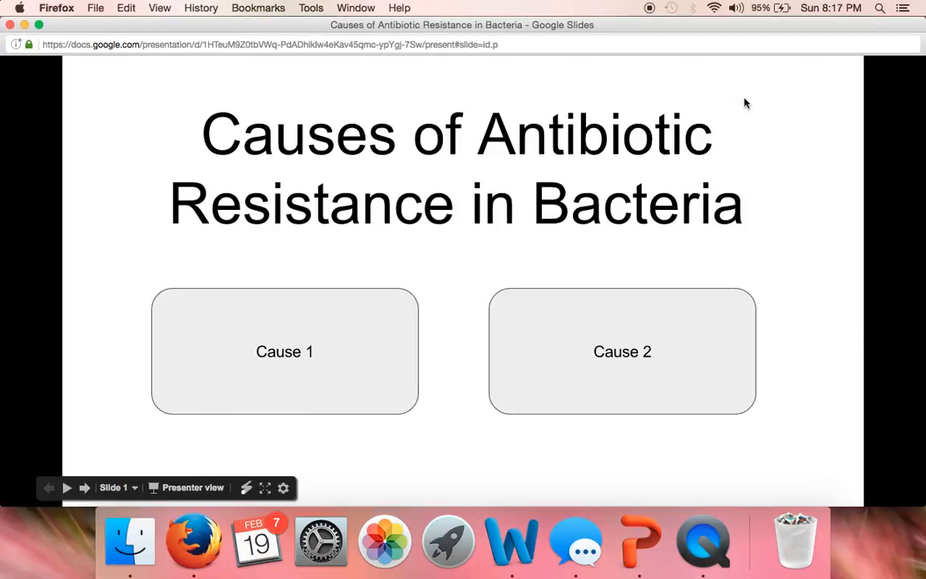
{"action": "left_click", "coordinate": [295, 352]}
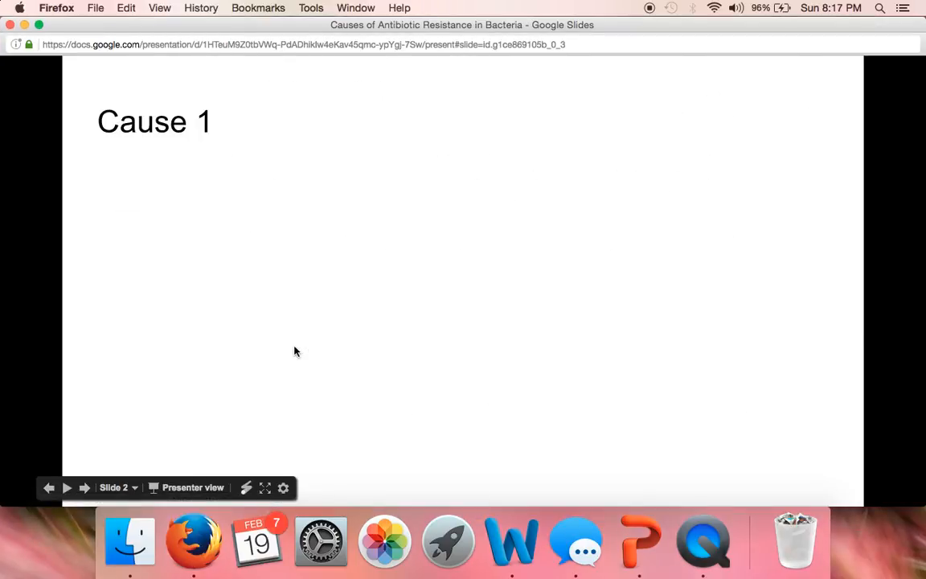
{"action": "left_click", "coordinate": [9, 25]}
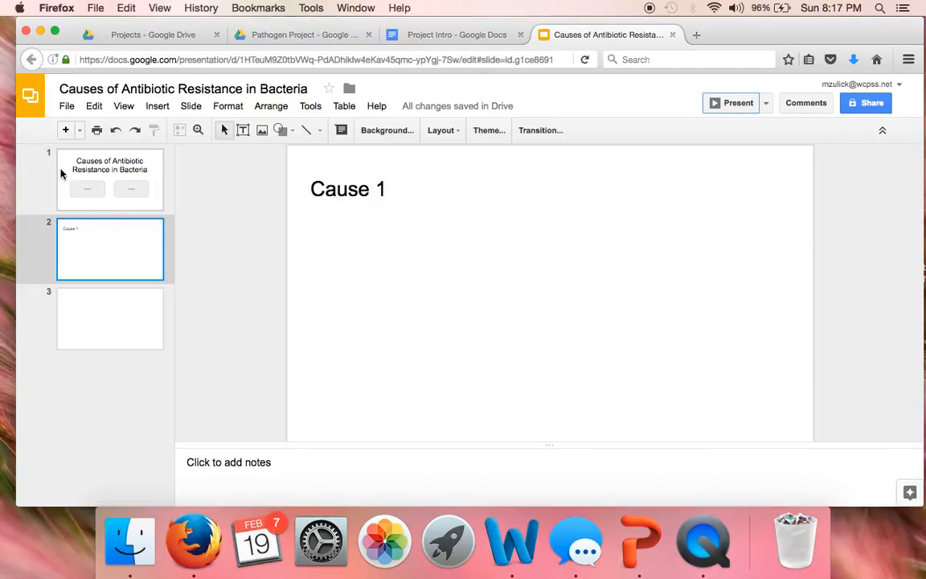
On the title slide, move the Cause 2 box up over the title to make room for its link options
{"action": "left_click", "coordinate": [85, 164]}
{"action": "left_click", "coordinate": [676, 303]}
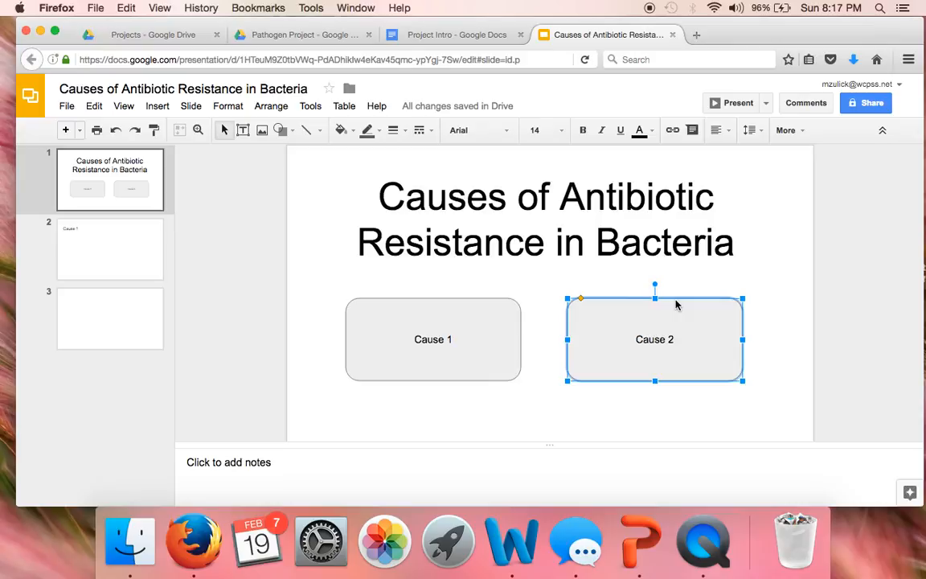
{"action": "right_click", "coordinate": [733, 311]}
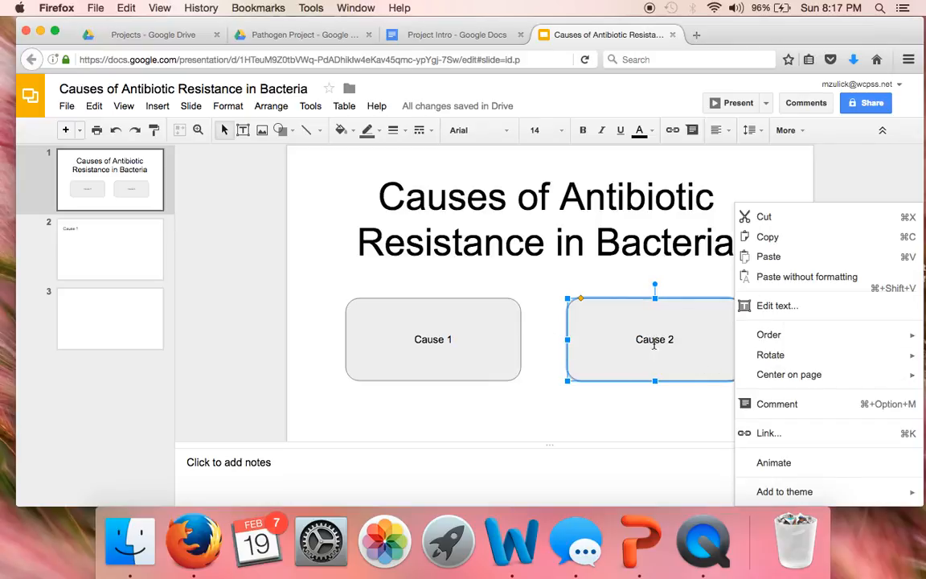
{"action": "left_click", "coordinate": [771, 430]}
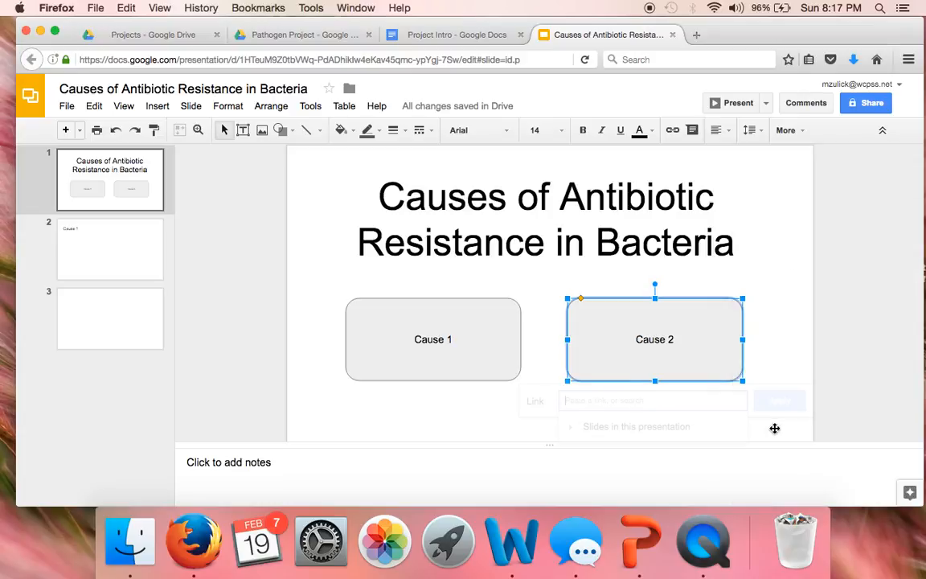
{"action": "left_click", "coordinate": [671, 428]}
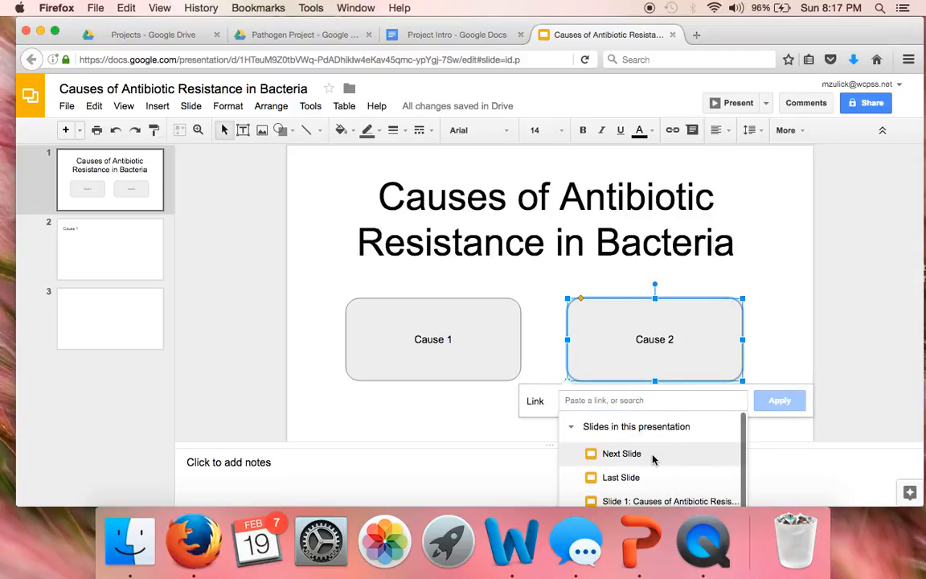
{"action": "left_click_drag", "start_coordinate": [679, 299], "coordinate": [673, 203]}
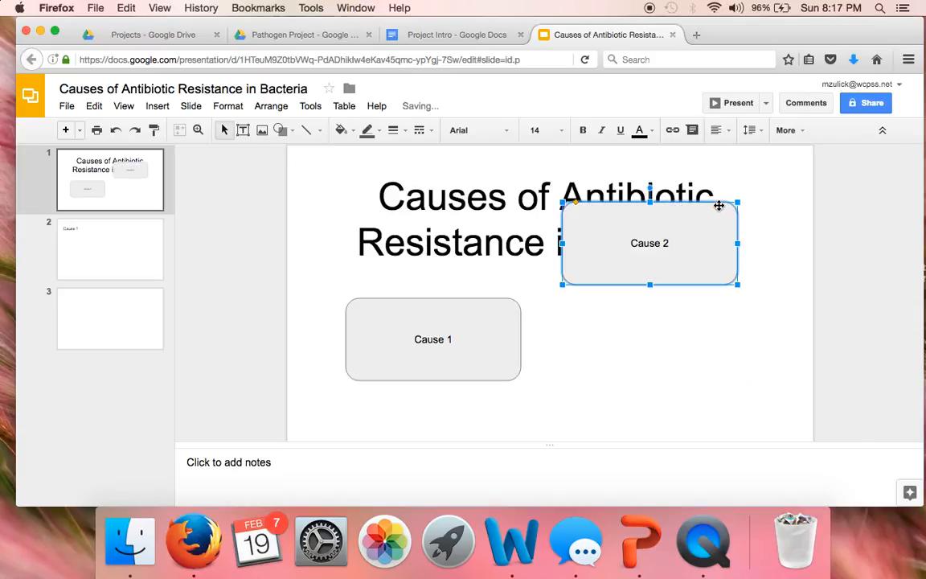
Link the Cause 2 box to Slide 3 and move it back below the title, level with the Cause 1 box
{"action": "right_click", "coordinate": [719, 205]}
{"action": "left_click", "coordinate": [765, 433]}
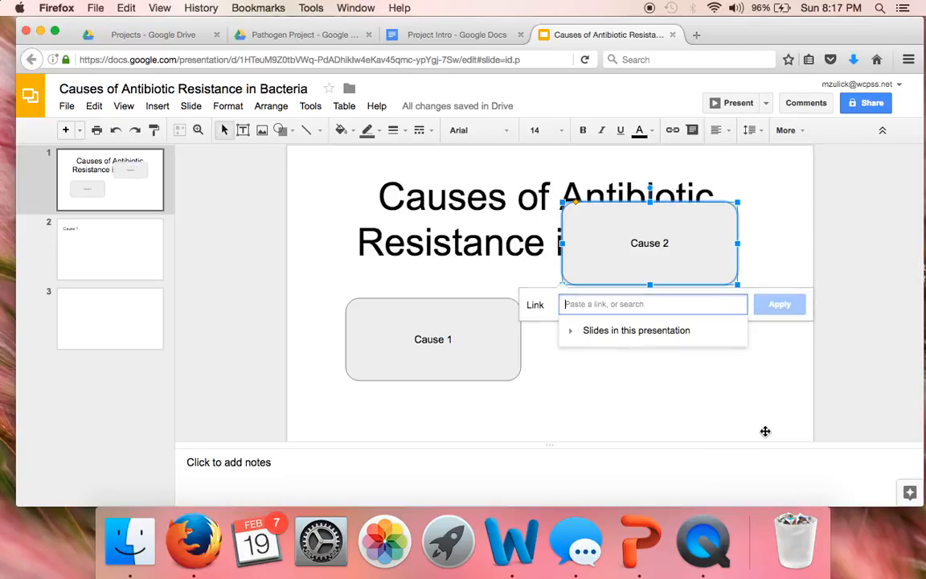
{"action": "left_click", "coordinate": [703, 330]}
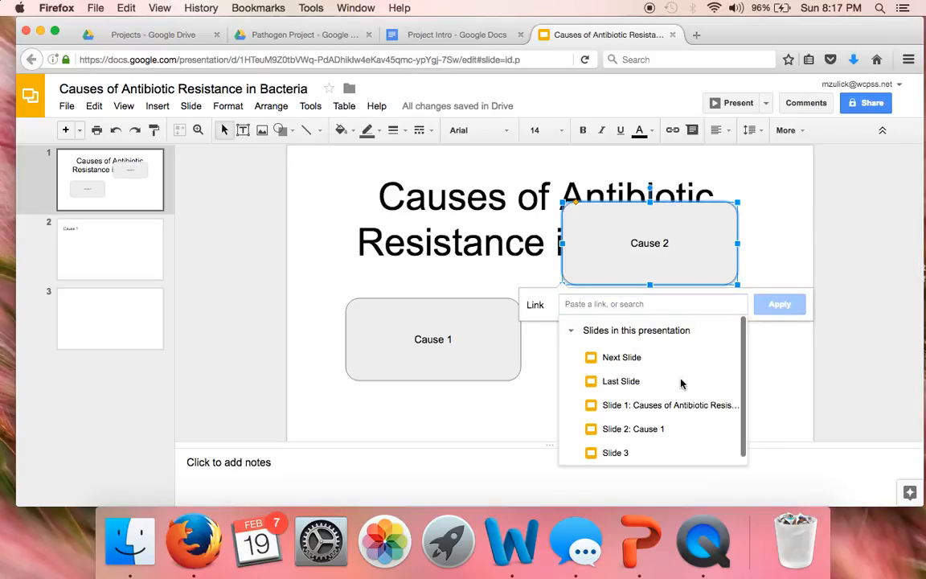
{"action": "left_click", "coordinate": [644, 455]}
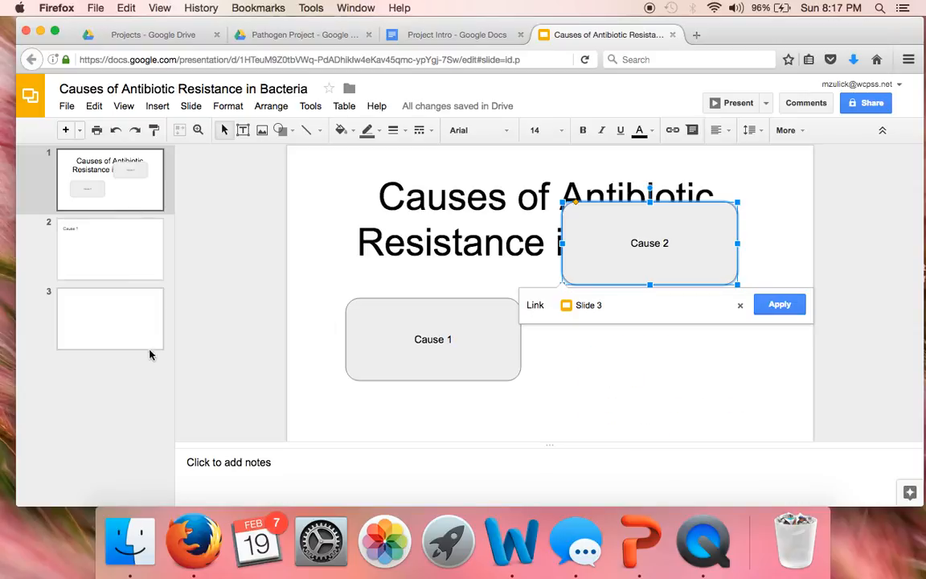
{"action": "left_click", "coordinate": [778, 304]}
{"action": "left_click_drag", "start_coordinate": [738, 271], "coordinate": [740, 366]}
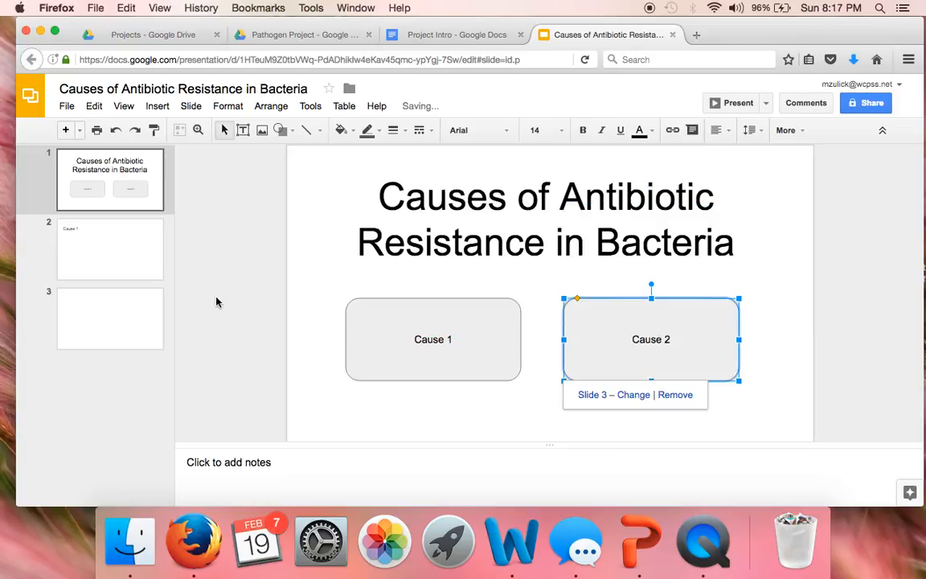
Add the title "Cause 2" to the third slide
{"action": "left_click", "coordinate": [113, 327]}
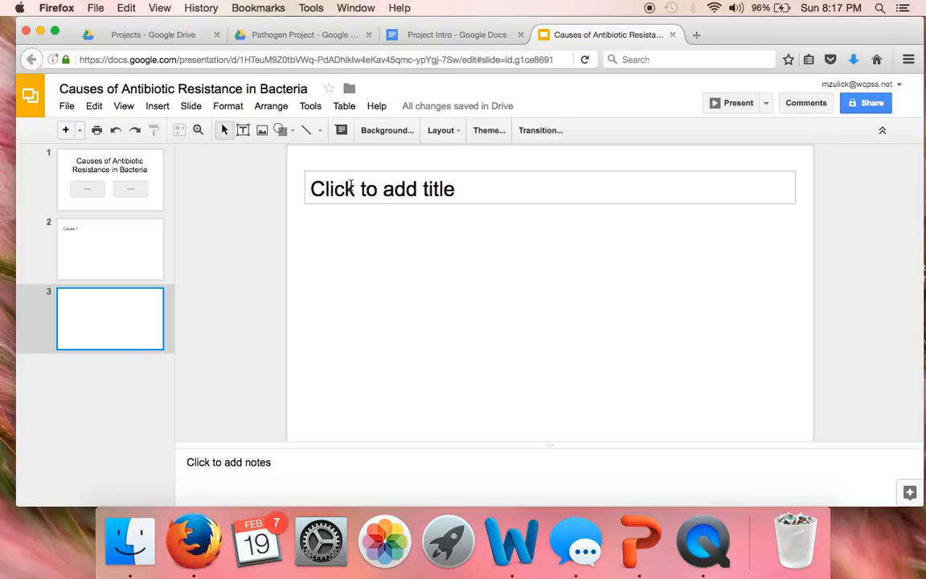
{"action": "left_click", "coordinate": [351, 187]}
{"action": "type", "text": "Cause 2"}
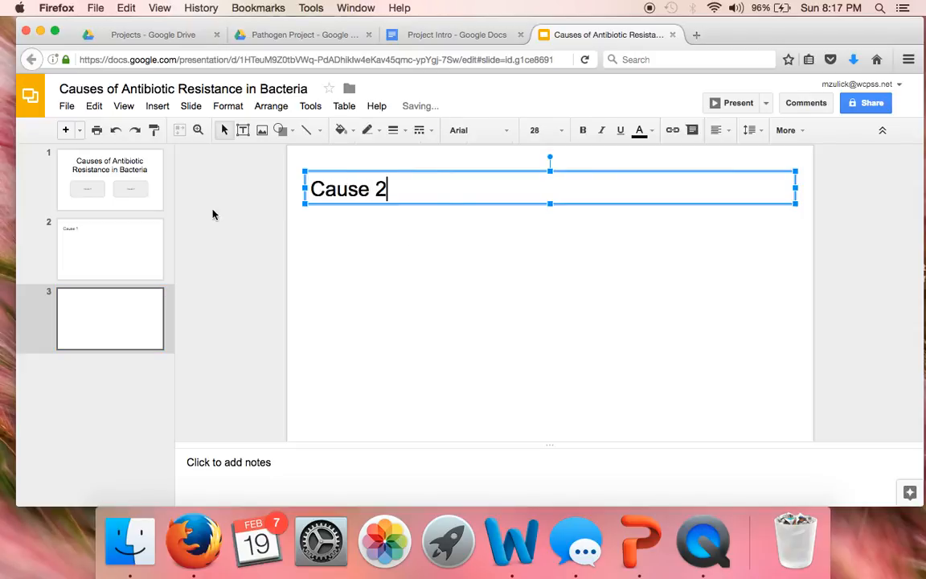
{"action": "left_click", "coordinate": [127, 246]}
{"action": "left_click", "coordinate": [121, 330]}
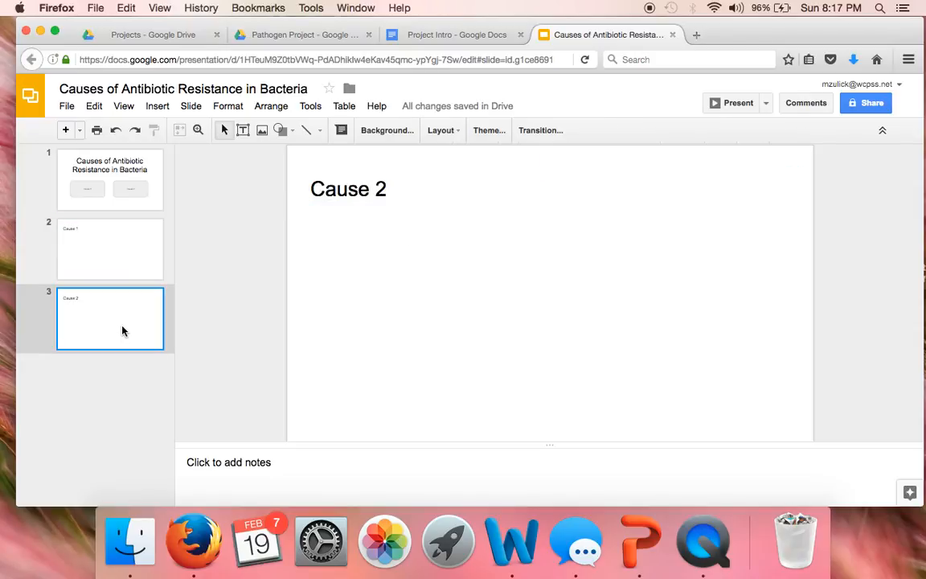
Present from the title slide, test the links on both the Cause 1 and Cause 2 boxes, and close the presentation
{"action": "left_click", "coordinate": [125, 157]}
{"action": "left_click", "coordinate": [732, 102]}
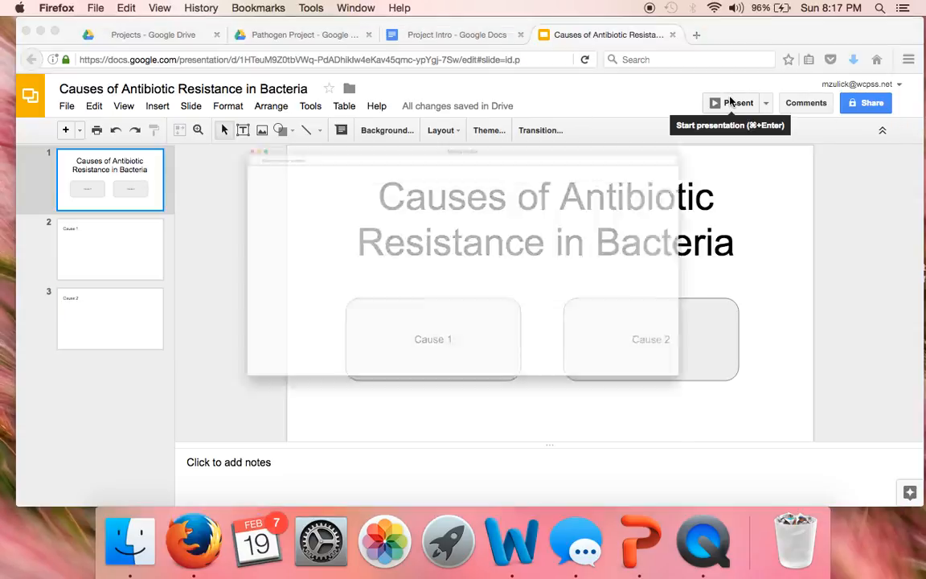
{"action": "left_click", "coordinate": [334, 345]}
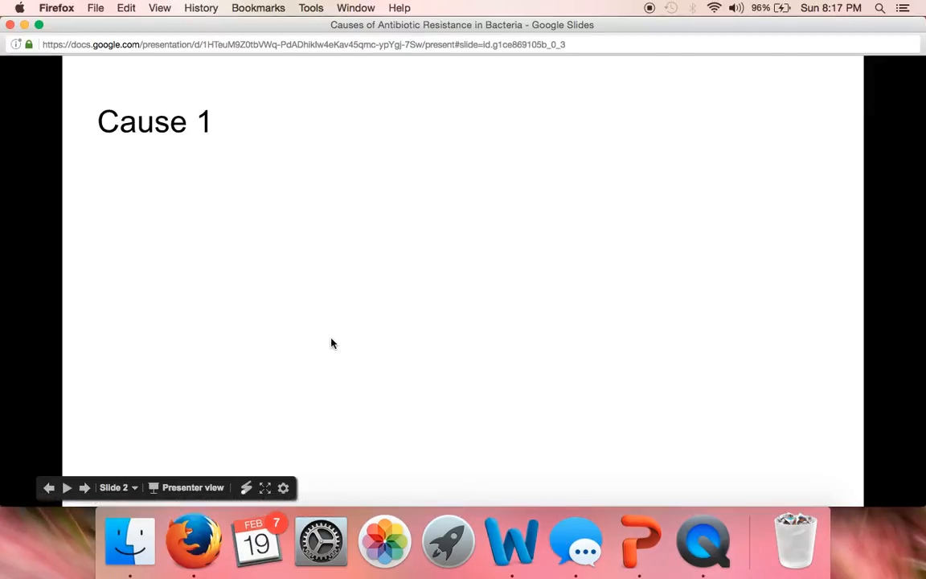
{"action": "left_click", "coordinate": [47, 488]}
{"action": "left_click", "coordinate": [615, 345]}
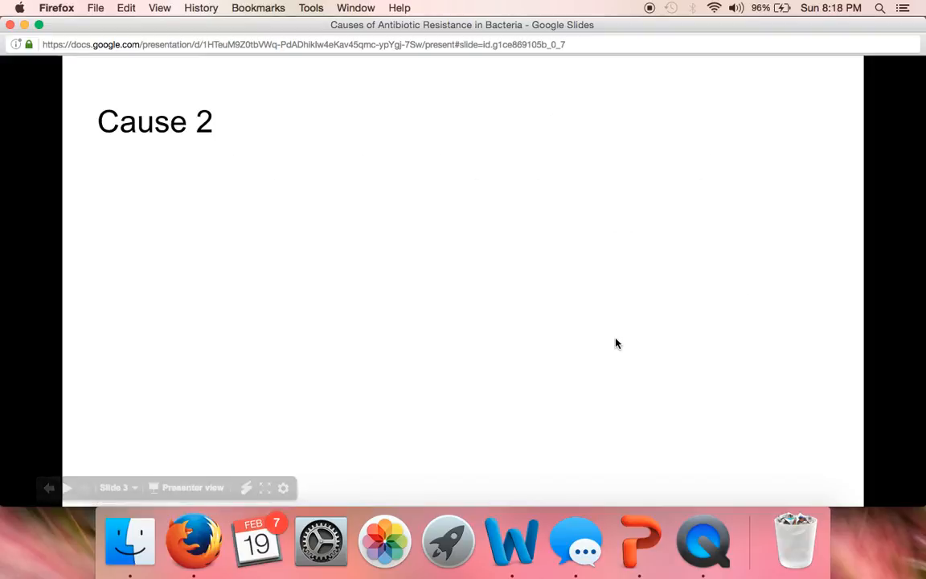
{"action": "left_click", "coordinate": [10, 26]}
Draw a right-pointing block arrow in the lower-right part of the Cause 1 slide
{"action": "left_click", "coordinate": [144, 182]}
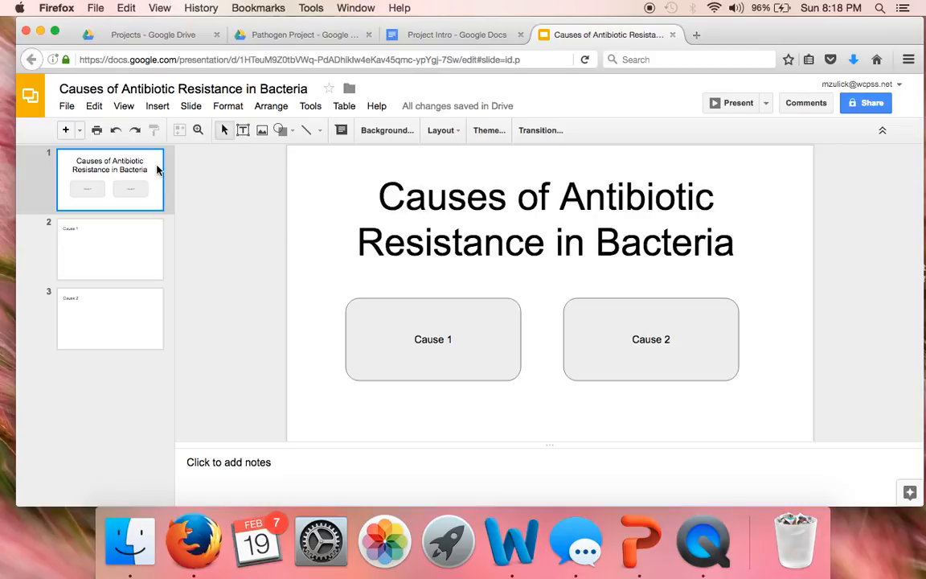
{"action": "left_click", "coordinate": [119, 234]}
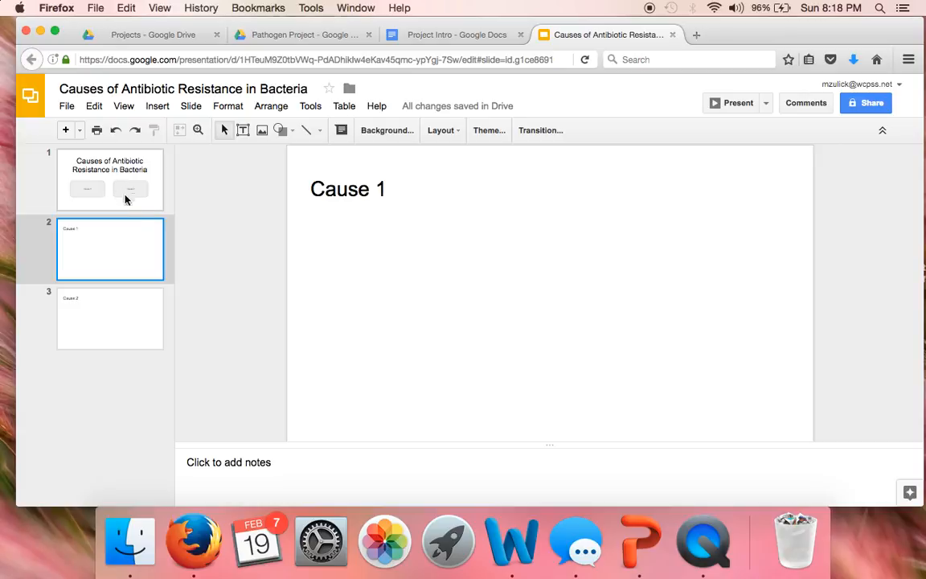
{"action": "left_click", "coordinate": [280, 129]}
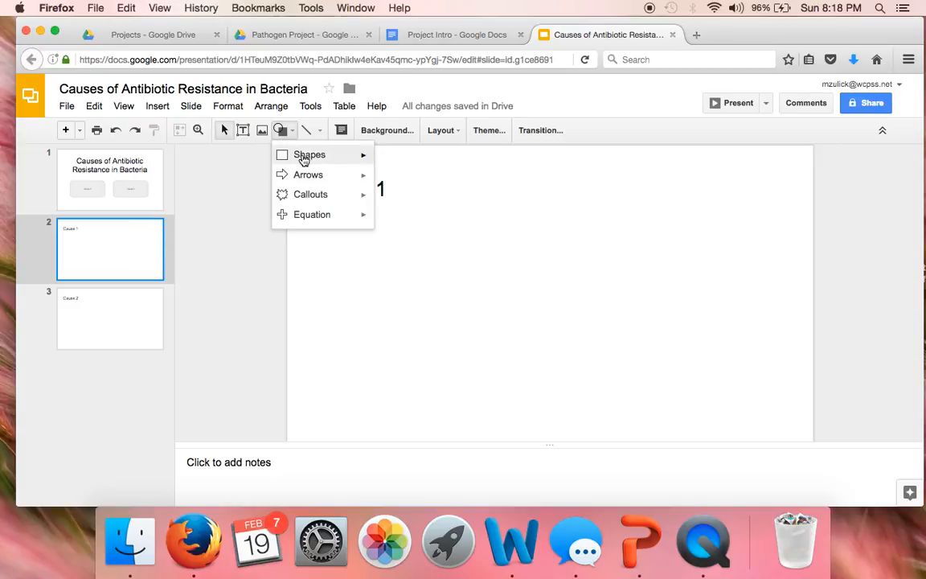
{"action": "mouse_move", "coordinate": [304, 156]}
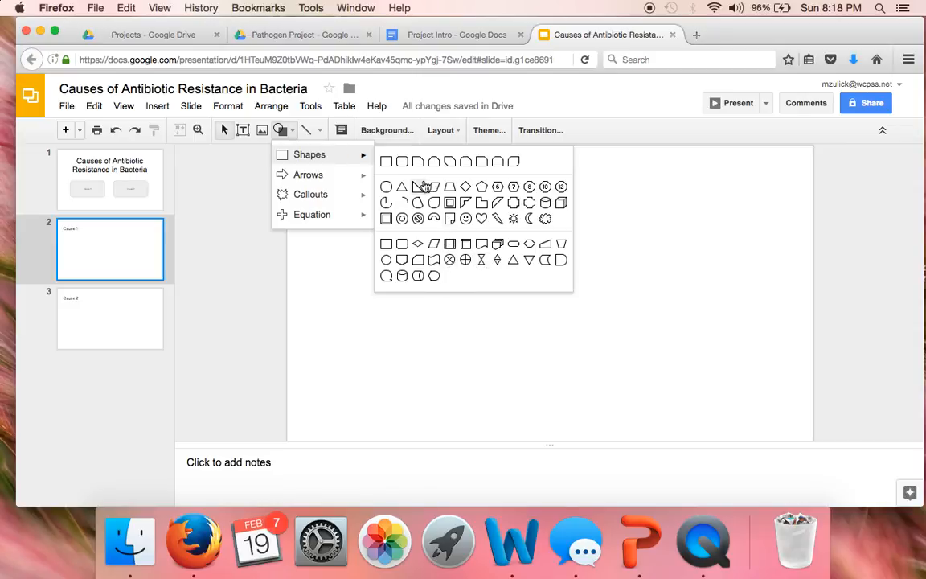
{"action": "left_click", "coordinate": [385, 180]}
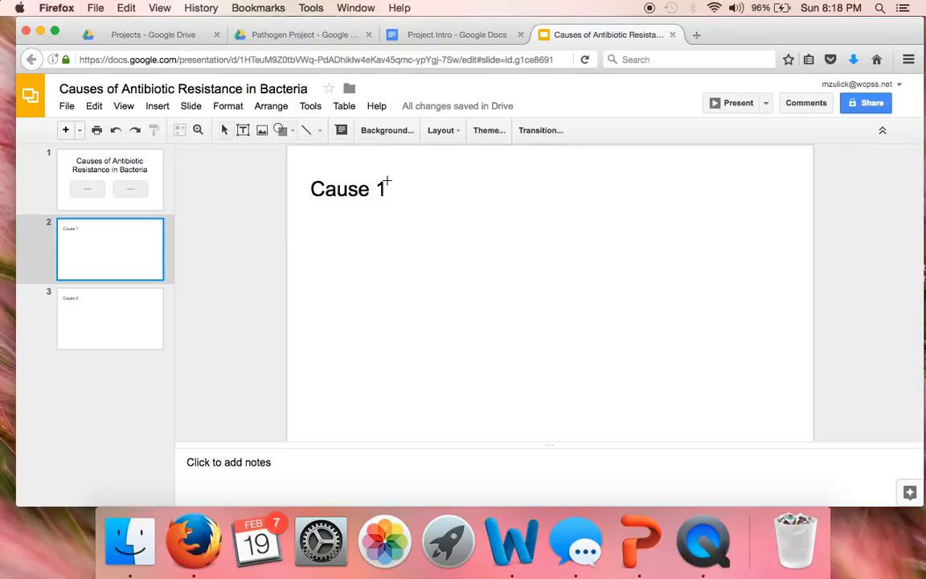
{"action": "left_click_drag", "start_coordinate": [600, 333], "coordinate": [766, 437]}
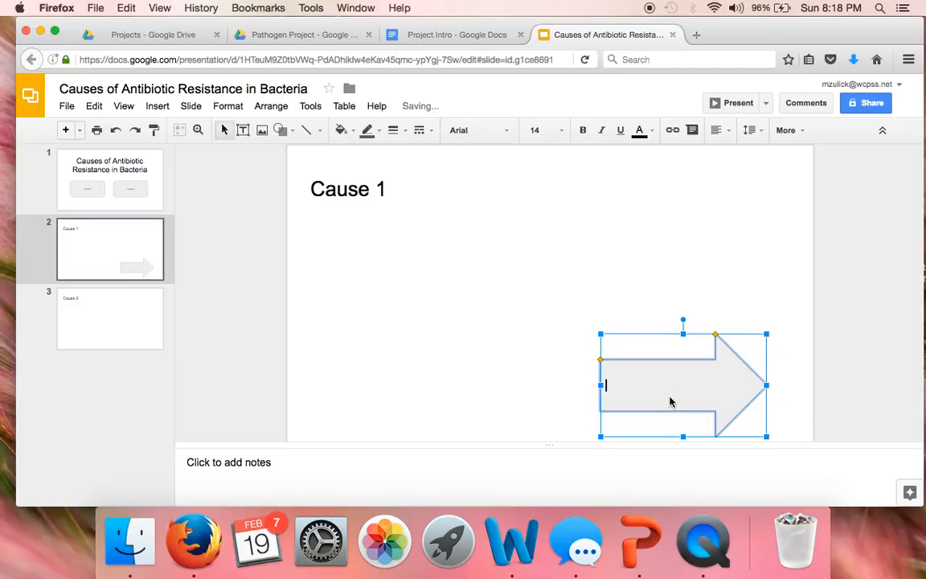
Label the arrow "Home" and center its text horizontally
{"action": "type", "text": "Home"}
{"action": "left_click", "coordinate": [717, 129]}
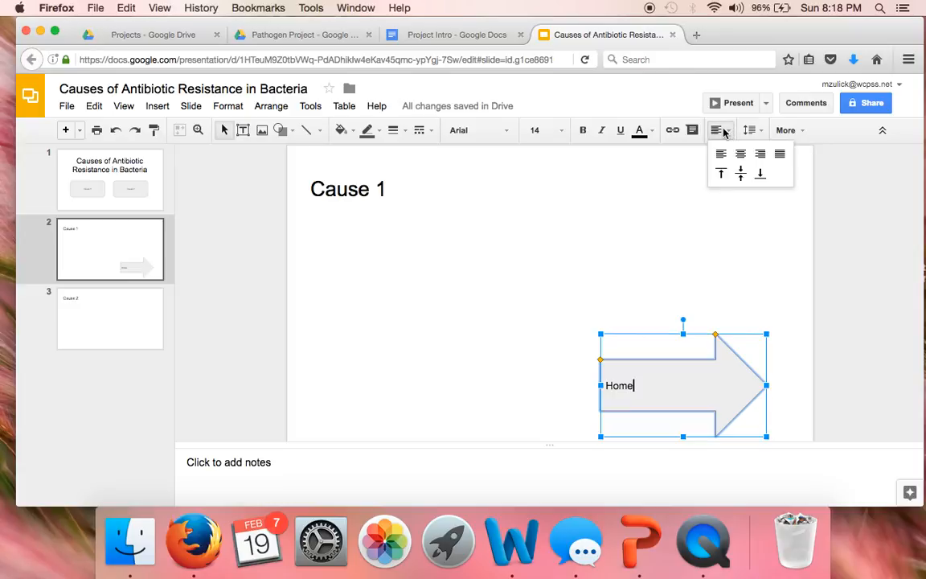
{"action": "left_click", "coordinate": [740, 154]}
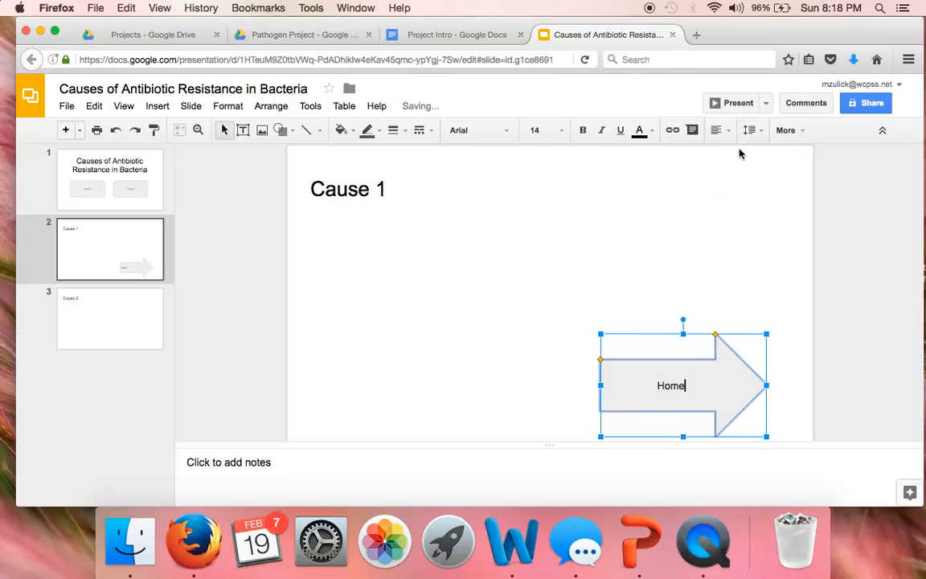
{"action": "left_click", "coordinate": [875, 384]}
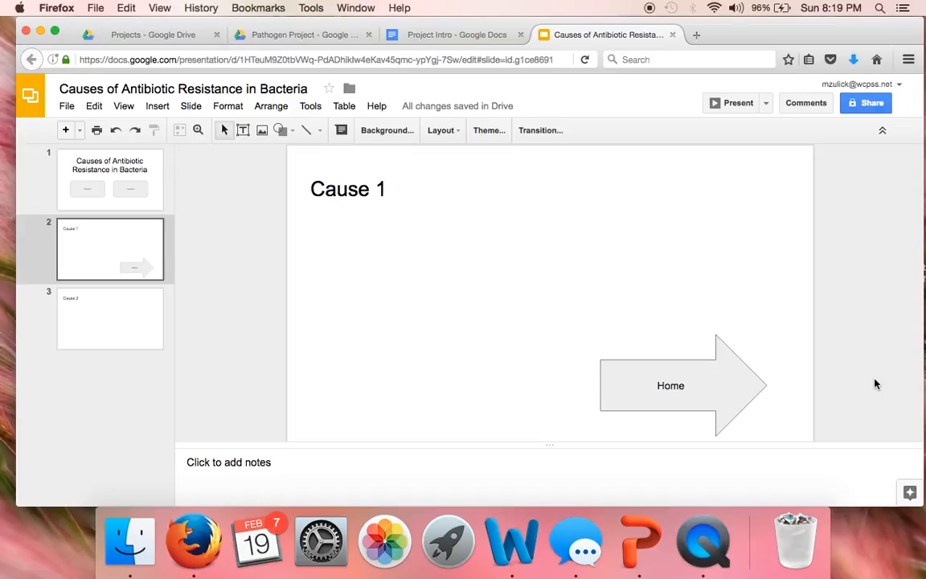
Link the Home arrow on the Cause 1 slide to First Slide
{"action": "left_click", "coordinate": [699, 365]}
{"action": "right_click", "coordinate": [698, 368]}
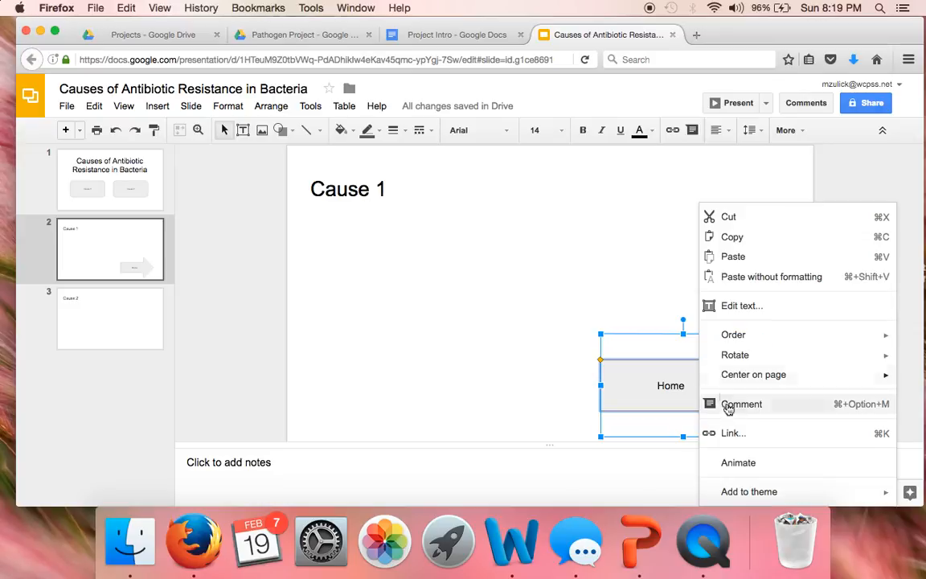
{"action": "left_click", "coordinate": [738, 433]}
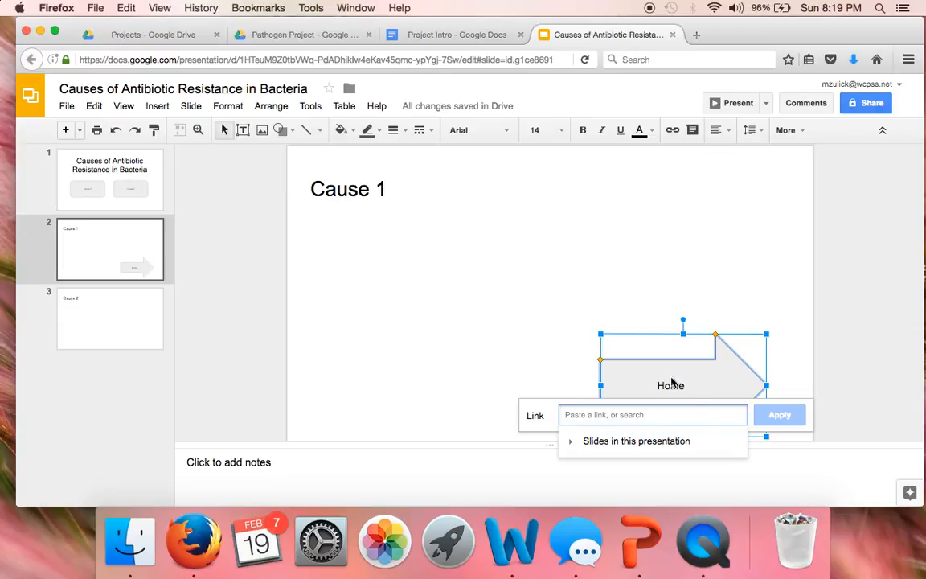
{"action": "left_click", "coordinate": [665, 446]}
{"action": "scroll", "coordinate": [635, 465], "scroll_direction": "down", "scroll_amount": 2}
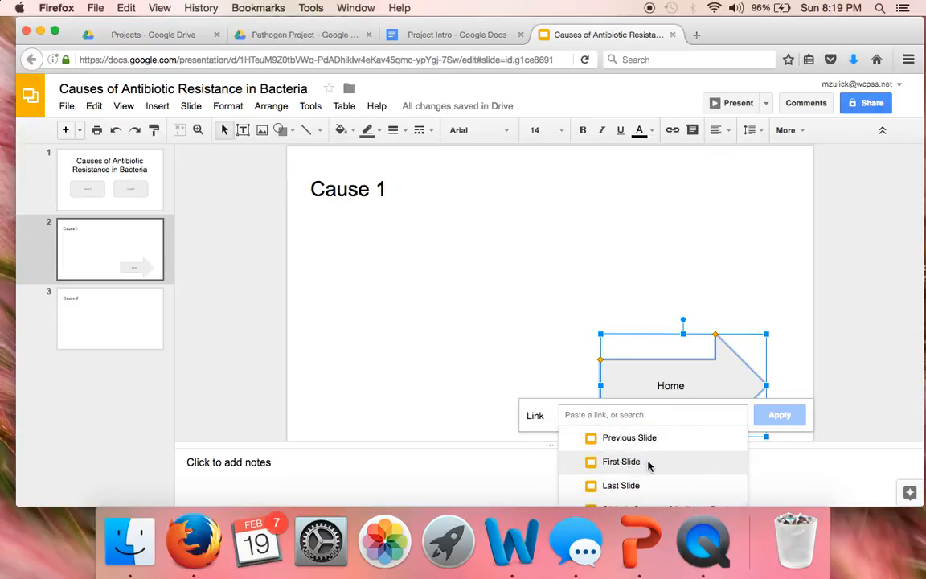
{"action": "left_click", "coordinate": [635, 462]}
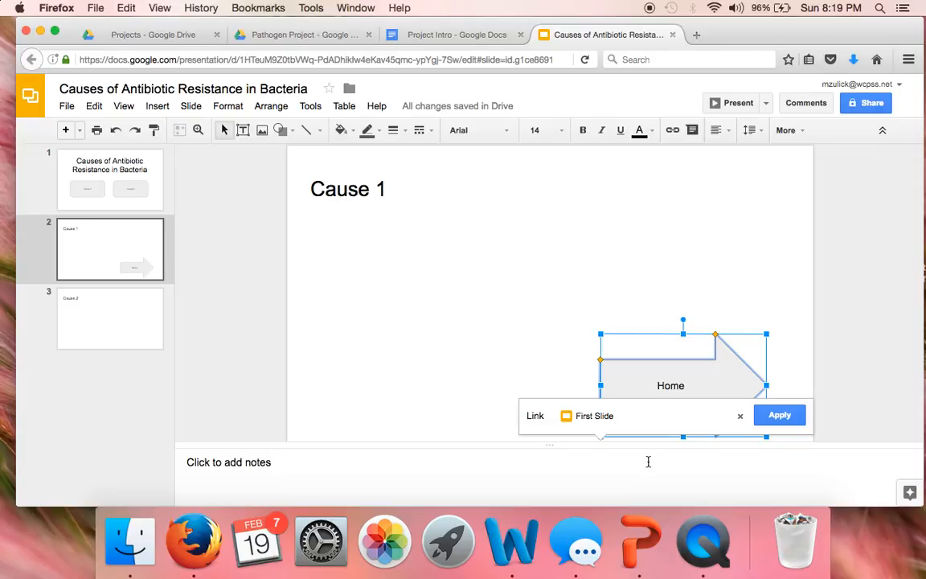
{"action": "left_click", "coordinate": [780, 417]}
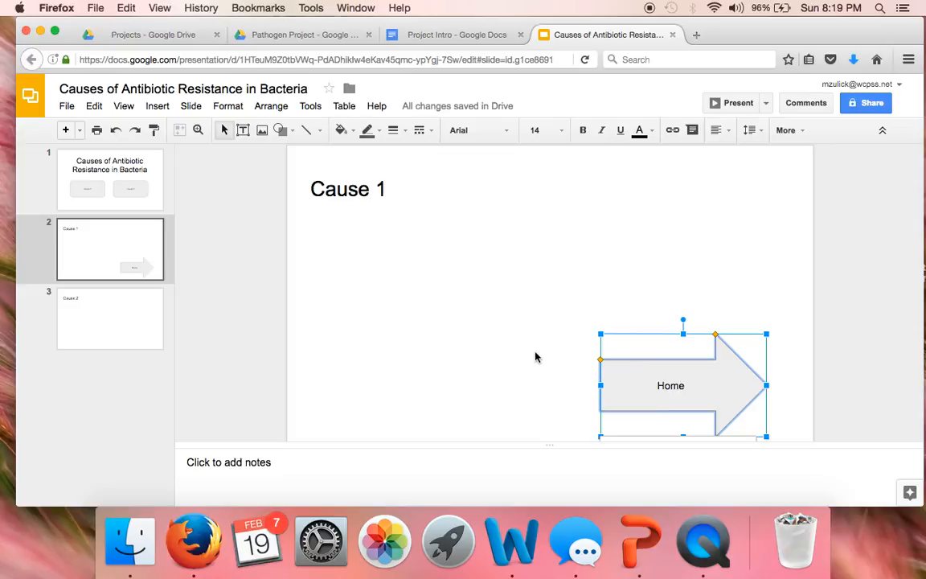
Copy the linked Home arrow from the Cause 1 slide and paste it onto the Cause 2 slide
{"action": "left_click", "coordinate": [137, 319]}
{"action": "left_click", "coordinate": [121, 259]}
{"action": "left_click", "coordinate": [140, 314]}
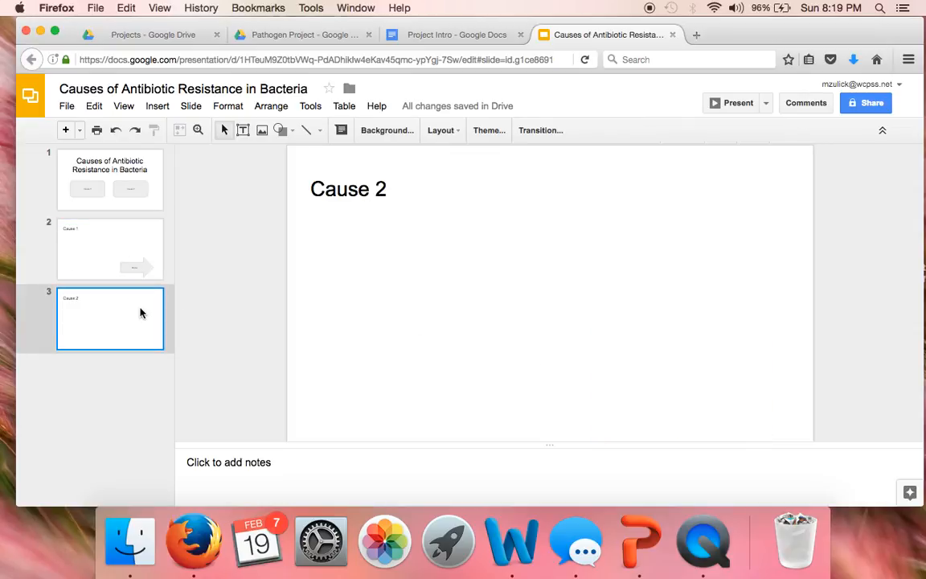
{"action": "left_click", "coordinate": [138, 263]}
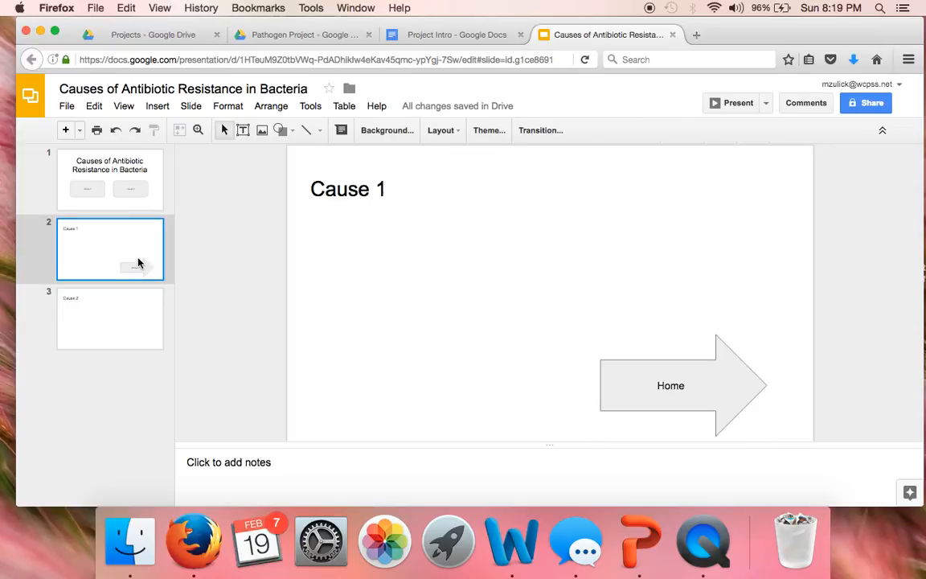
{"action": "left_click", "coordinate": [674, 366]}
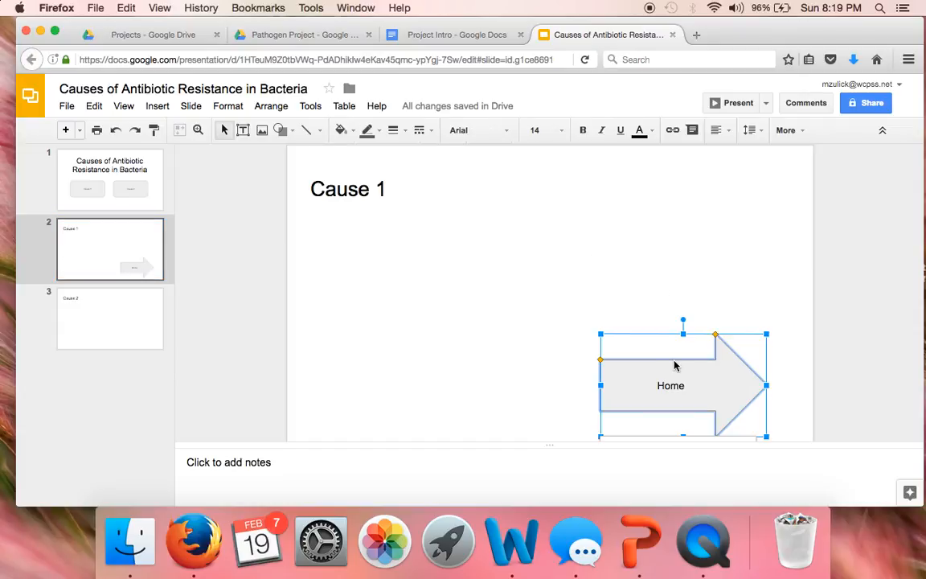
{"action": "right_click", "coordinate": [675, 366]}
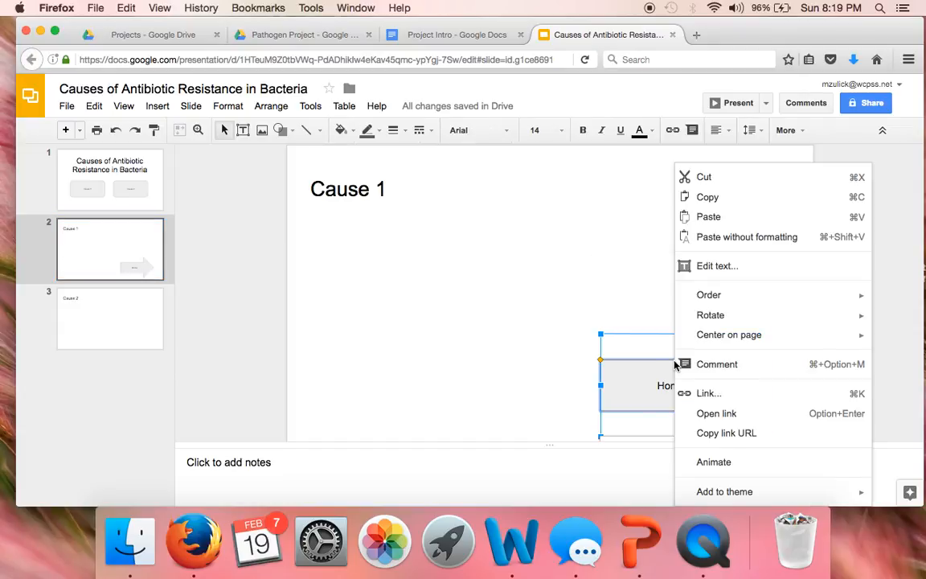
{"action": "left_click", "coordinate": [715, 197]}
{"action": "left_click", "coordinate": [354, 349]}
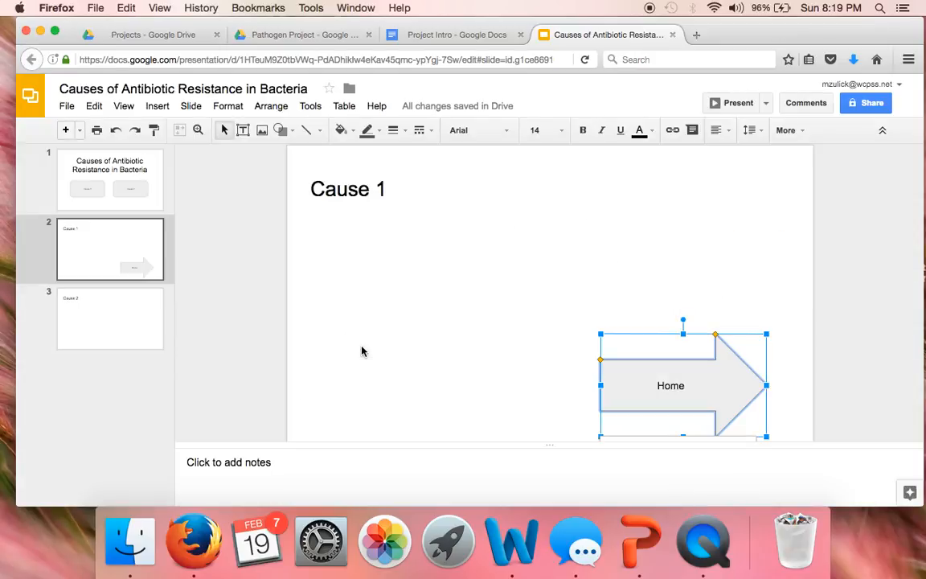
{"action": "key", "text": "super+c"}
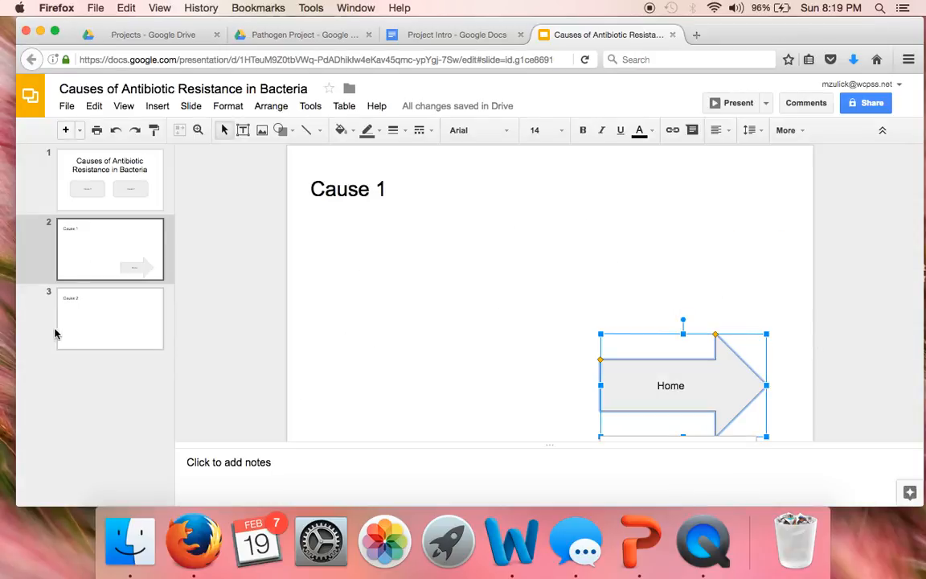
{"action": "left_click", "coordinate": [87, 294]}
{"action": "key", "text": "super+v"}
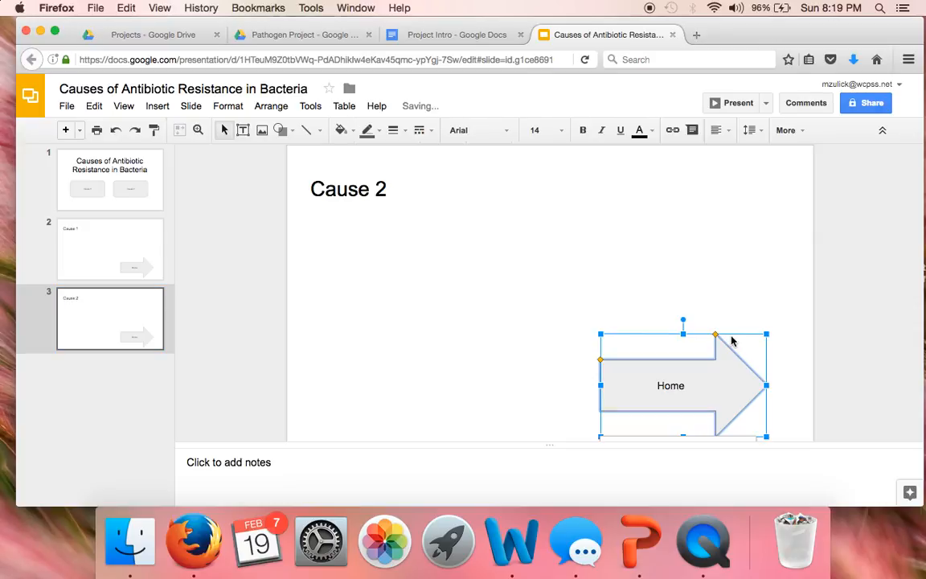
{"action": "left_click", "coordinate": [837, 310]}
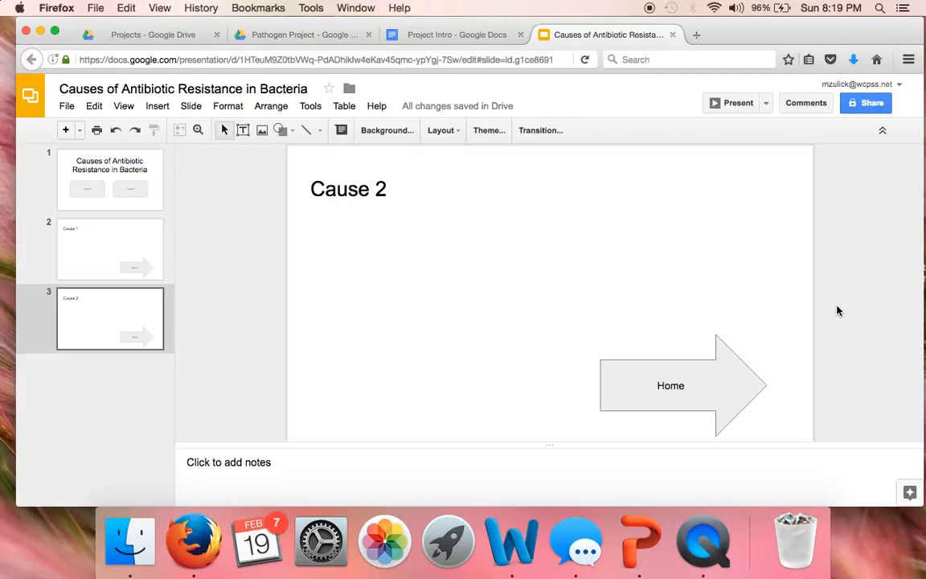
Present from the title slide and follow the Cause 1 box's link to test the navigation
{"action": "left_click", "coordinate": [109, 190]}
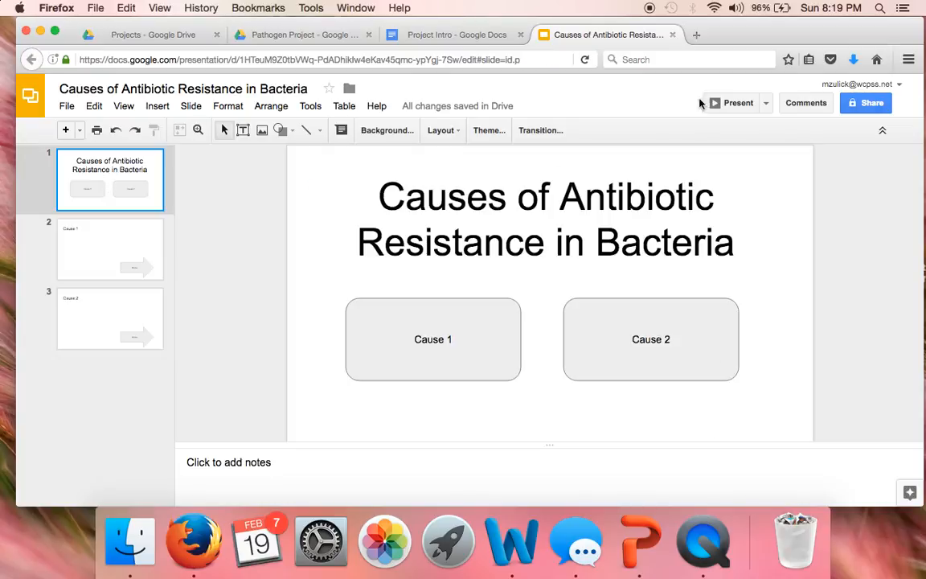
{"action": "left_click", "coordinate": [741, 103]}
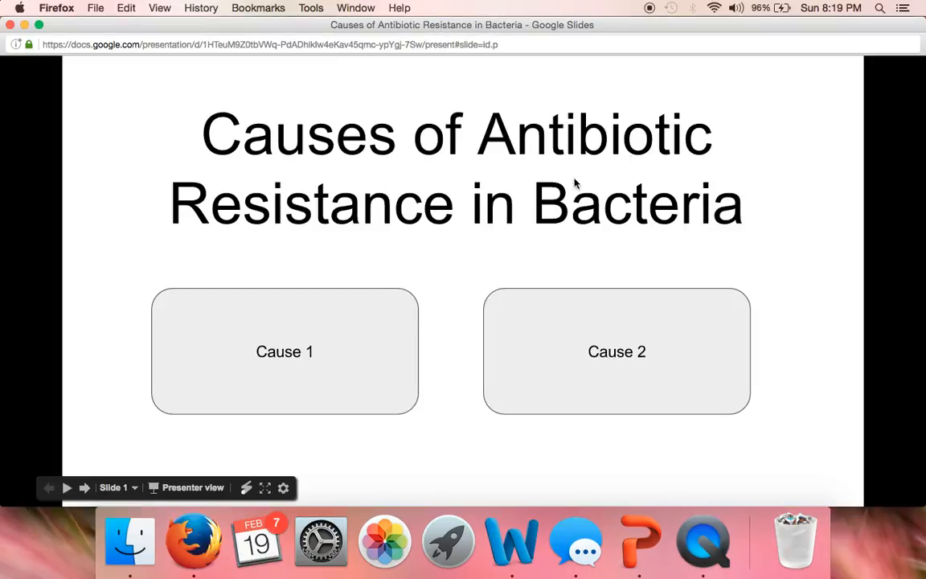
{"action": "left_click", "coordinate": [304, 351]}
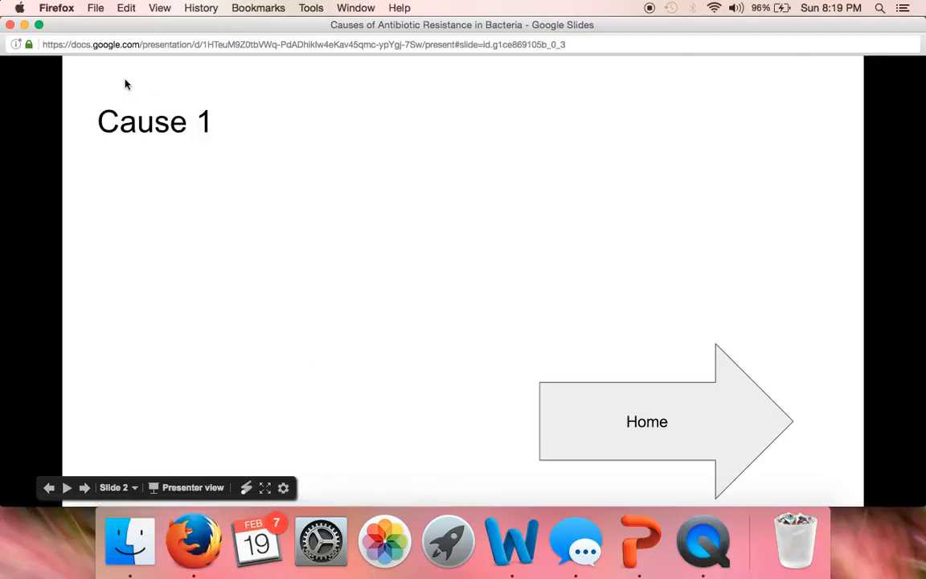